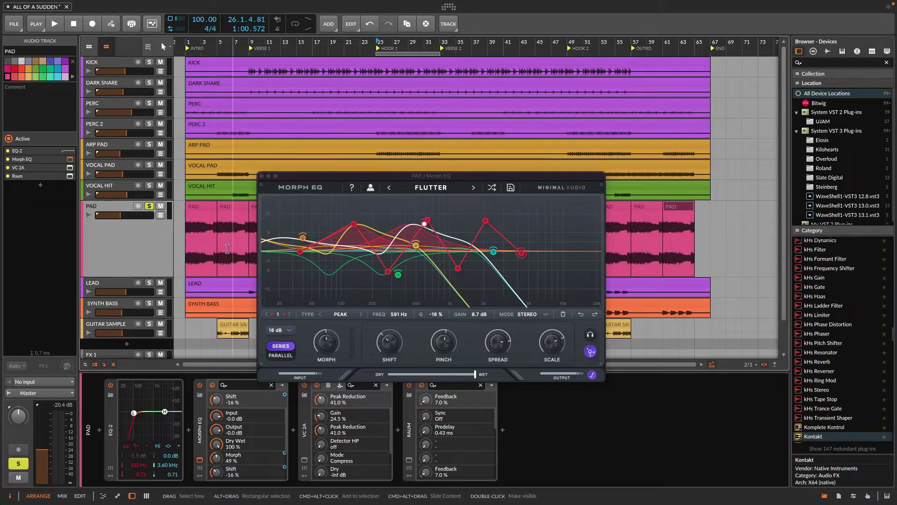
Compare the PAD track's playback with its Morph EQ device bypassed and active.
click(199, 420)
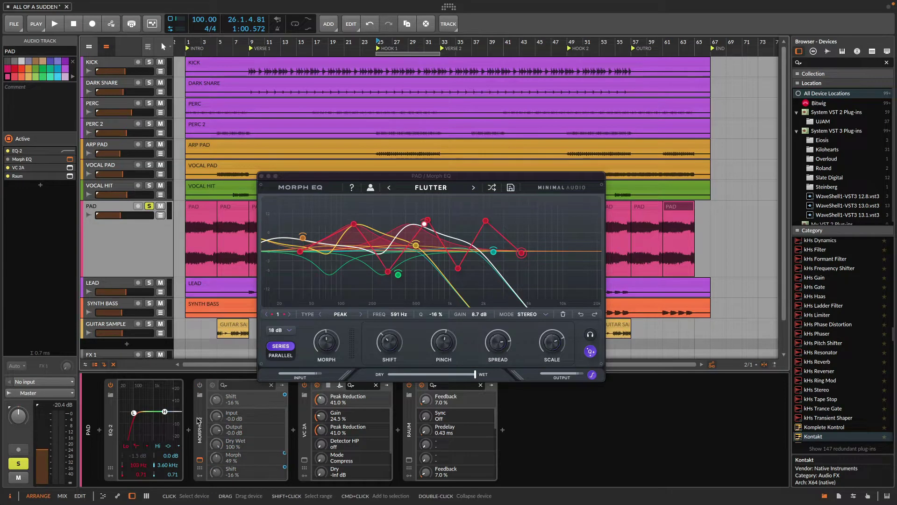
key(space)
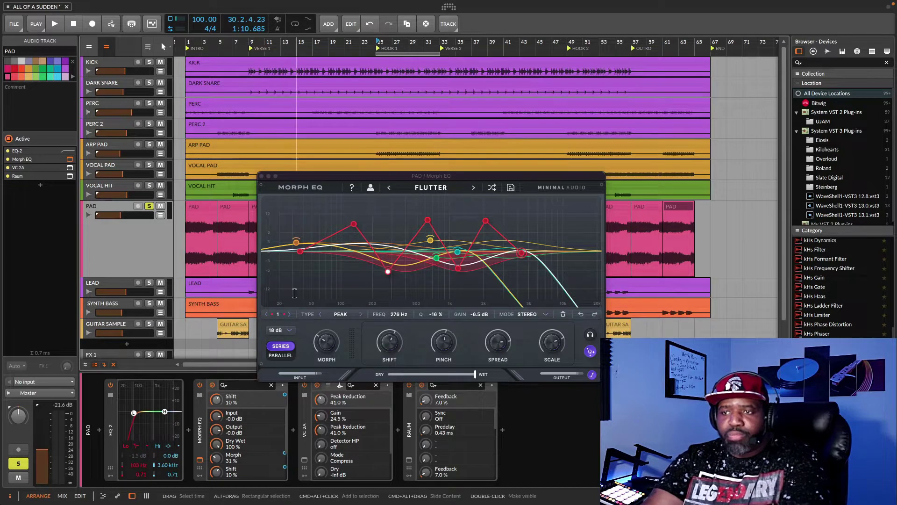
key(space)
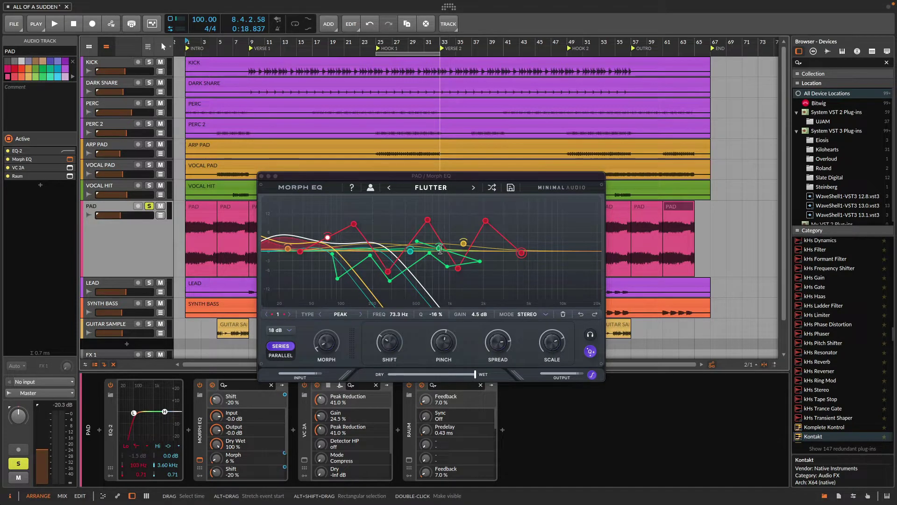
Display the morph paths of the green and red bands in the PAD track's Morph EQ, sweeping Morph between 0 % and 34 %.
click(441, 249)
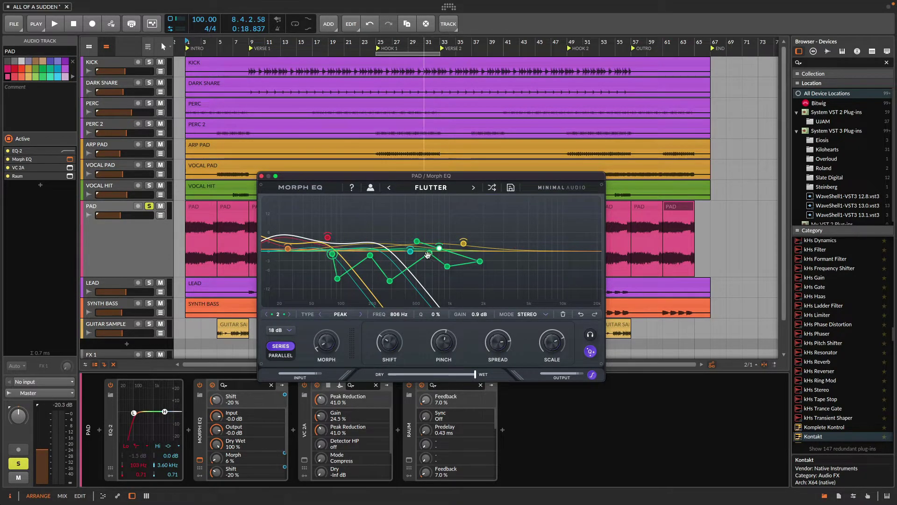
mouse_move(324, 333)
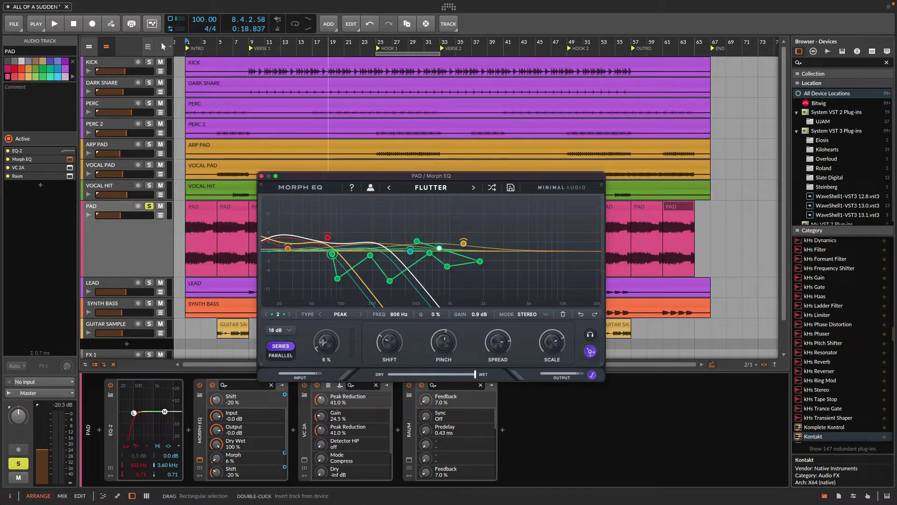
drag(324, 344, 324, 384)
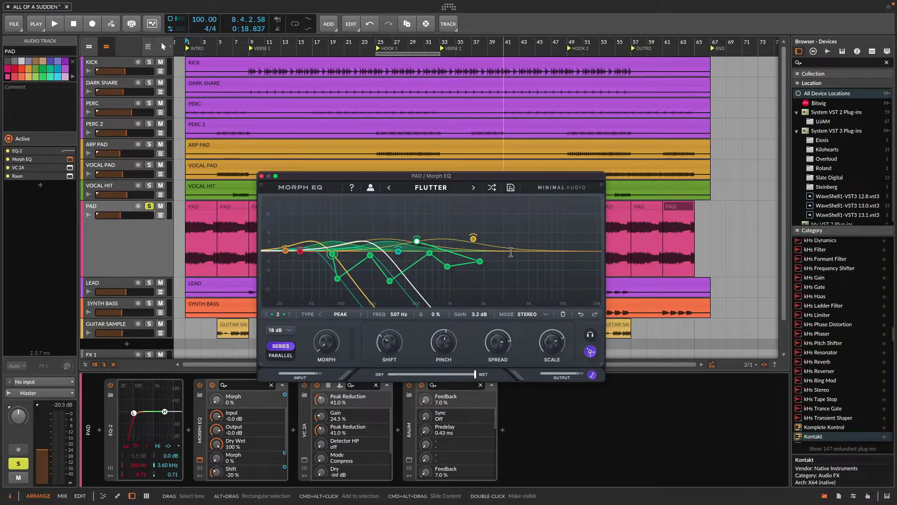
mouse_move(300, 250)
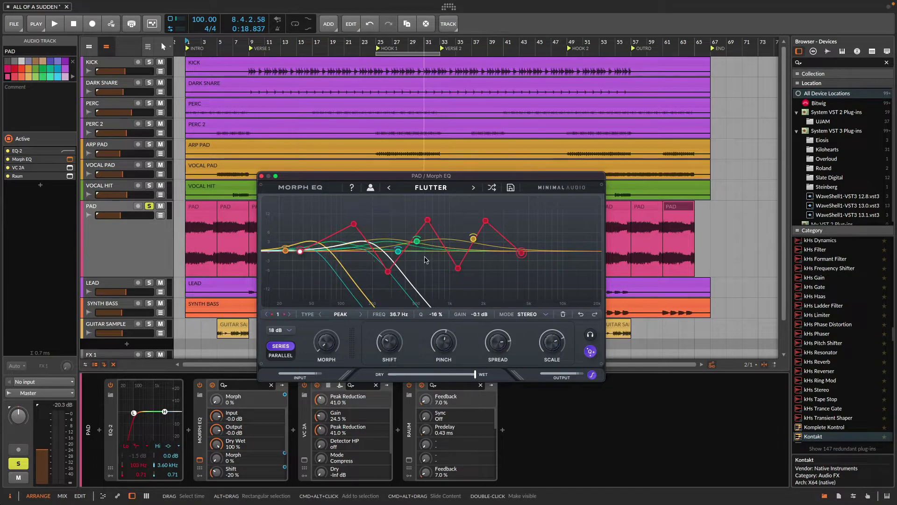
mouse_move(325, 347)
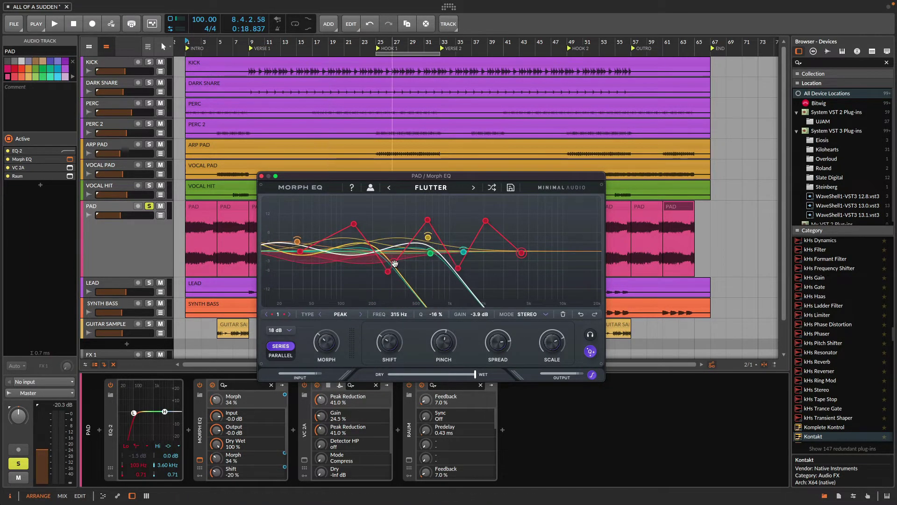
drag(327, 345, 324, 383)
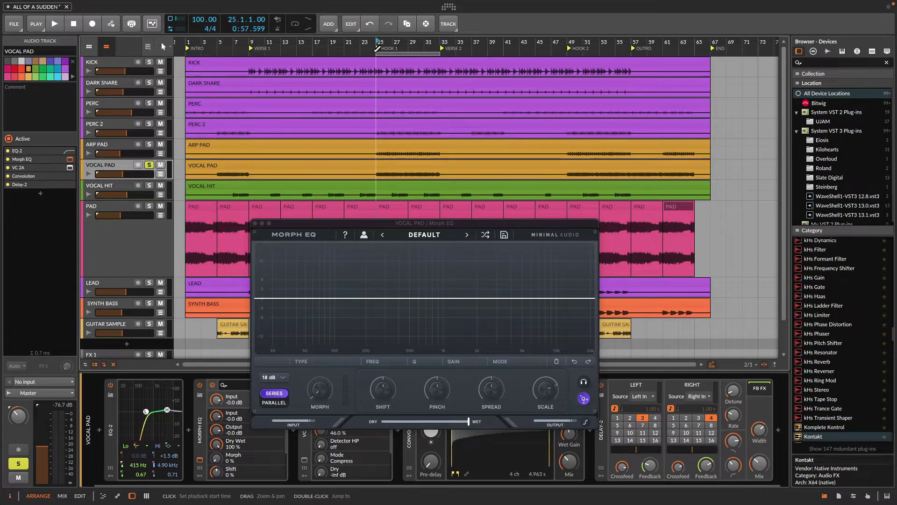
Load the Middle Meet morphing preset in the VOCAL PAD track's Morph EQ and audition it while sweeping Morph to 87 %.
key(space)
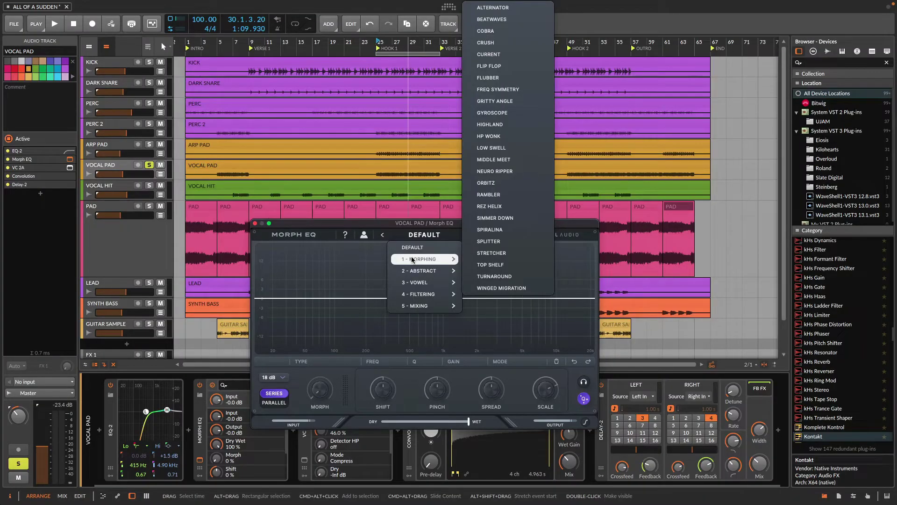
click(504, 162)
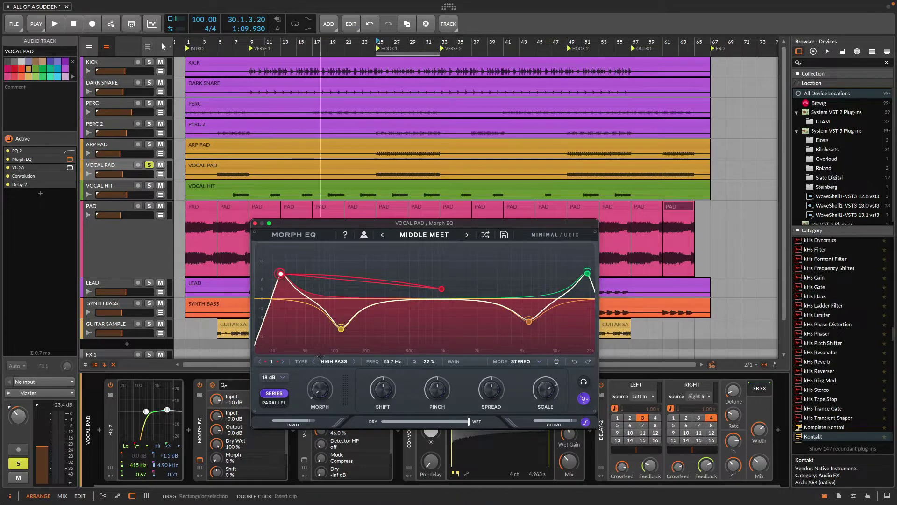
drag(317, 387, 317, 381)
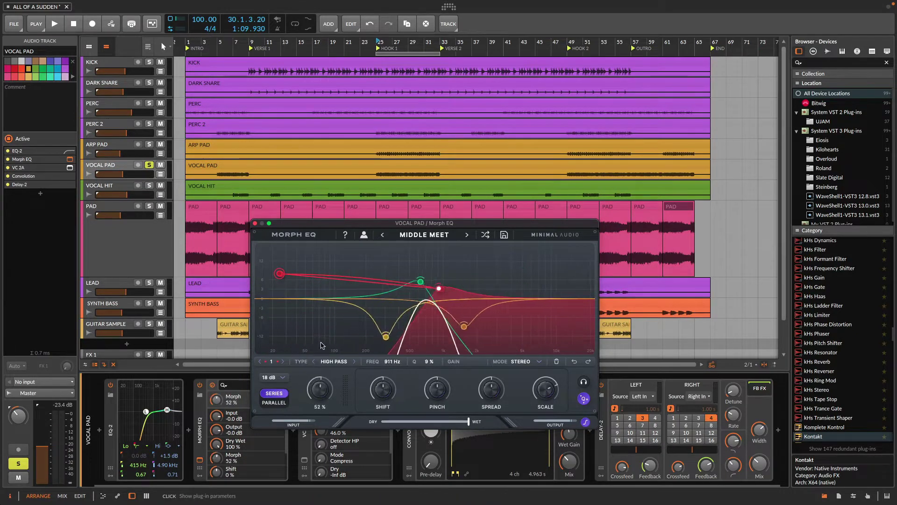
mouse_move(324, 318)
mouse_down()
mouse_move(316, 391)
mouse_move(330, 322)
mouse_move(322, 364)
mouse_move(318, 317)
mouse_up()
key(space)
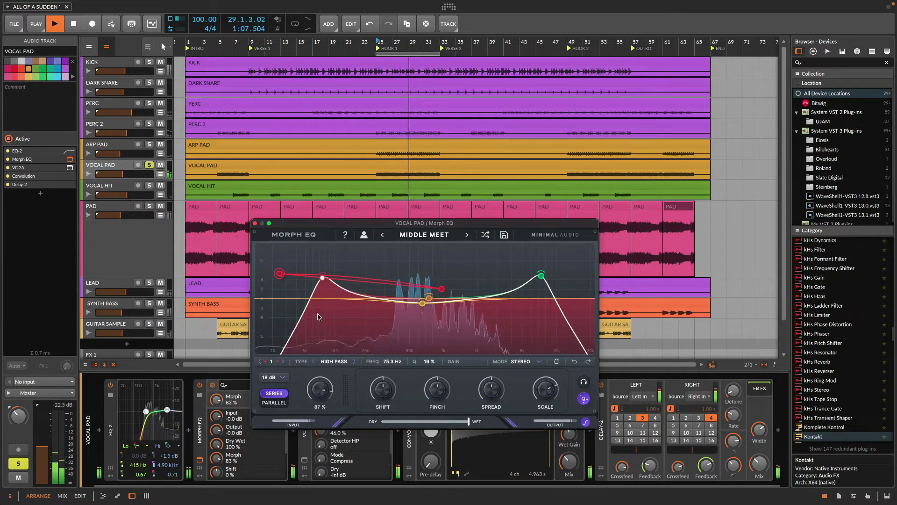
key(space)
Load the Alternator morphing preset on VOCAL PAD and audition it, sweeping Morph across its range to 100 %.
click(424, 235)
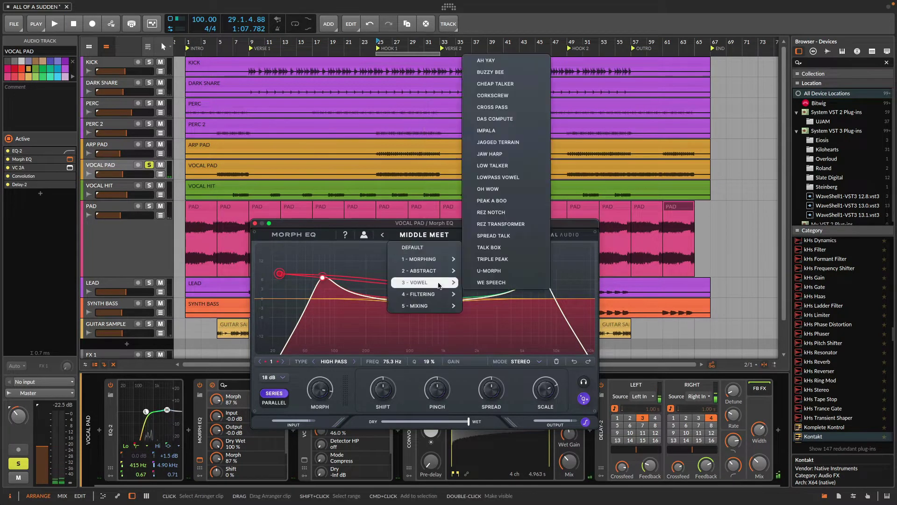
mouse_move(435, 259)
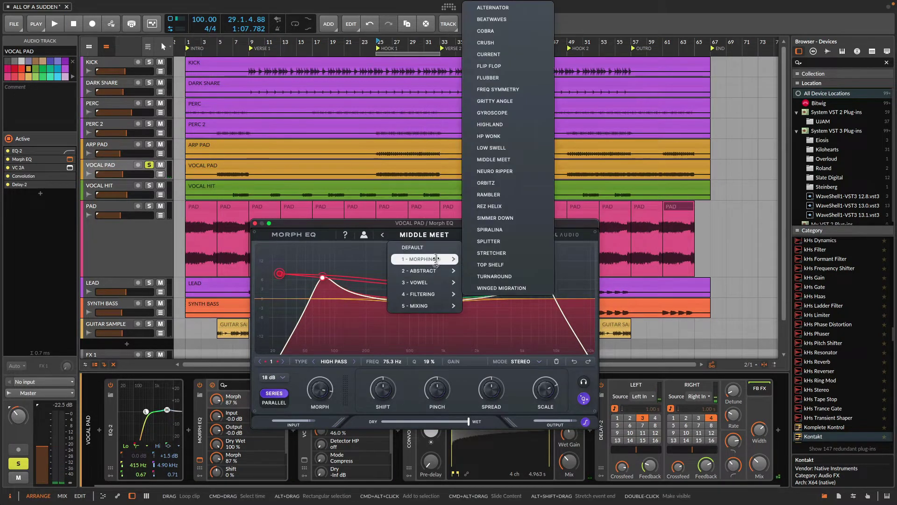
click(487, 8)
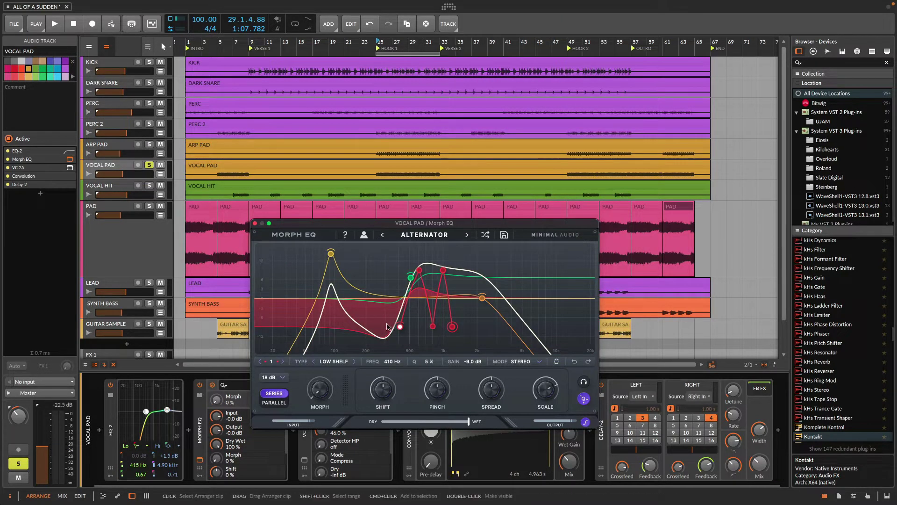
key(space)
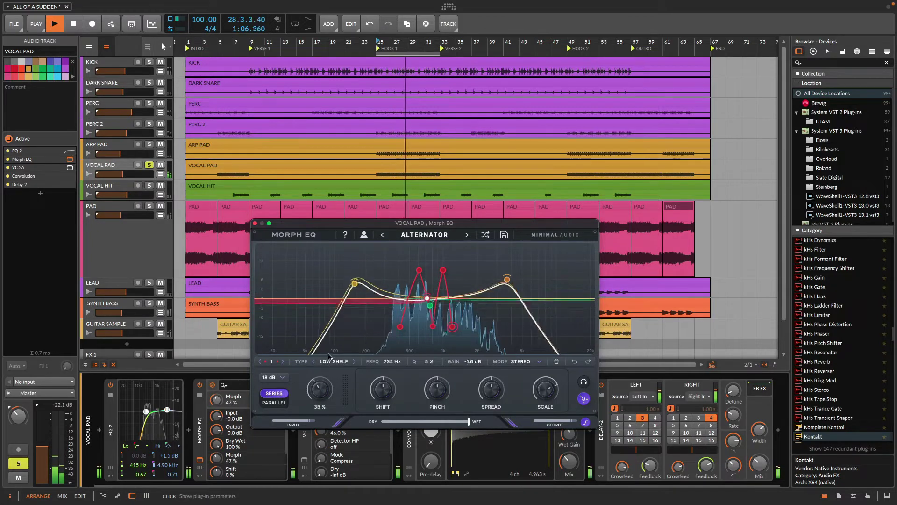
key(space)
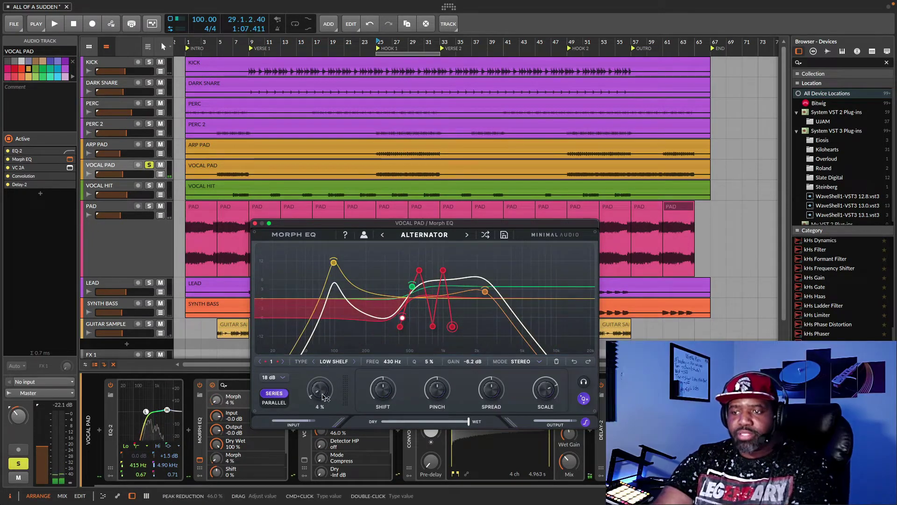
drag(318, 394, 327, 309)
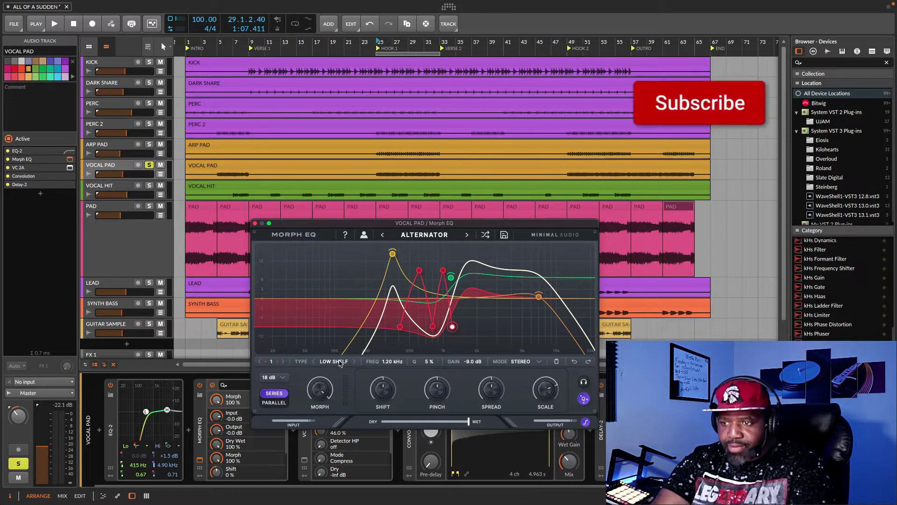
Reshape the Alternator curve with Morph at 26 % and Shift at 8 %, varying Pinch and sweeping Scale down to -200 %.
drag(384, 394, 386, 381)
drag(320, 390, 318, 450)
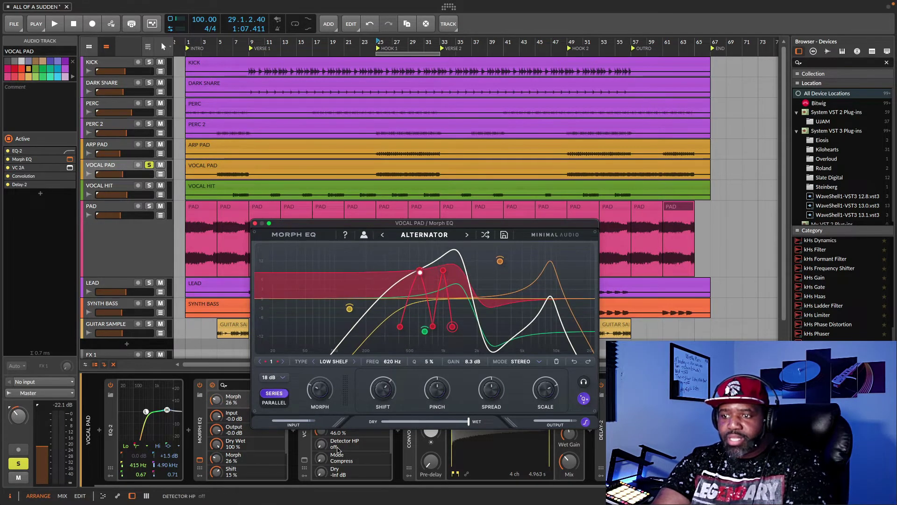
mouse_move(387, 400)
mouse_down()
mouse_move(387, 434)
mouse_move(389, 402)
mouse_up()
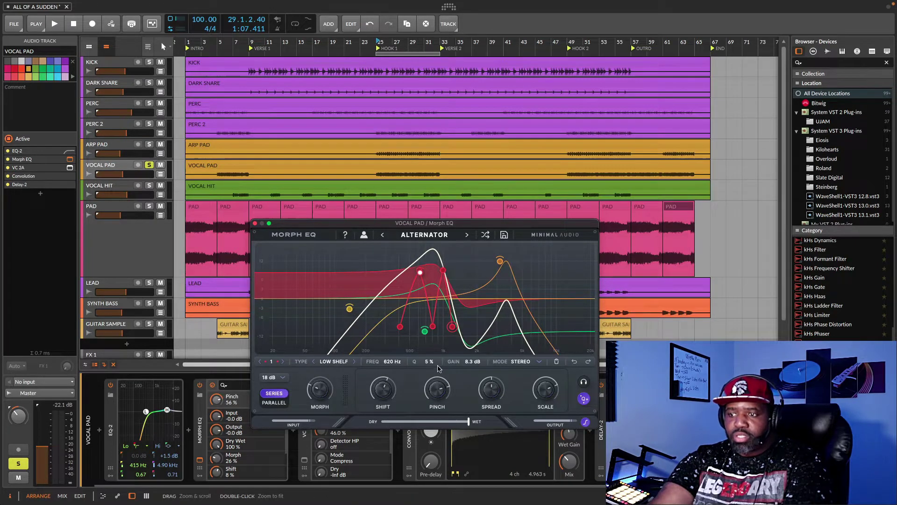
drag(437, 395, 438, 379)
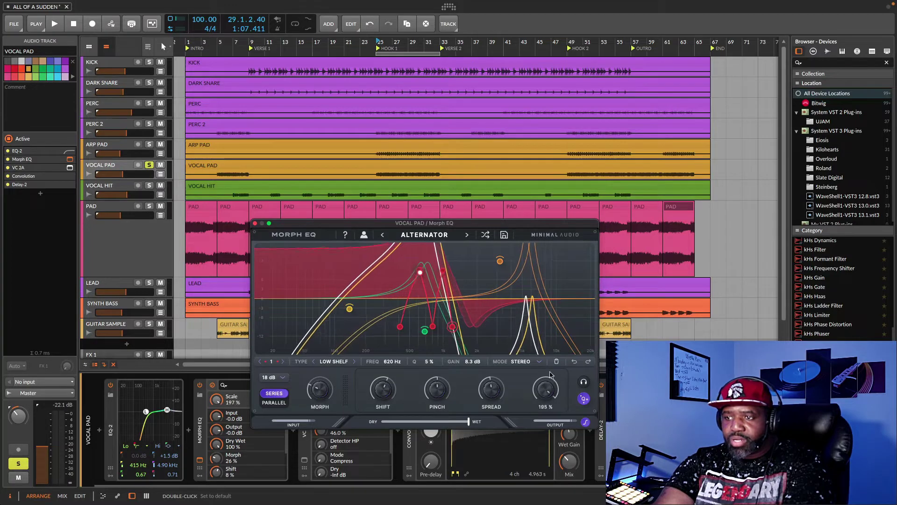
drag(546, 390, 545, 439)
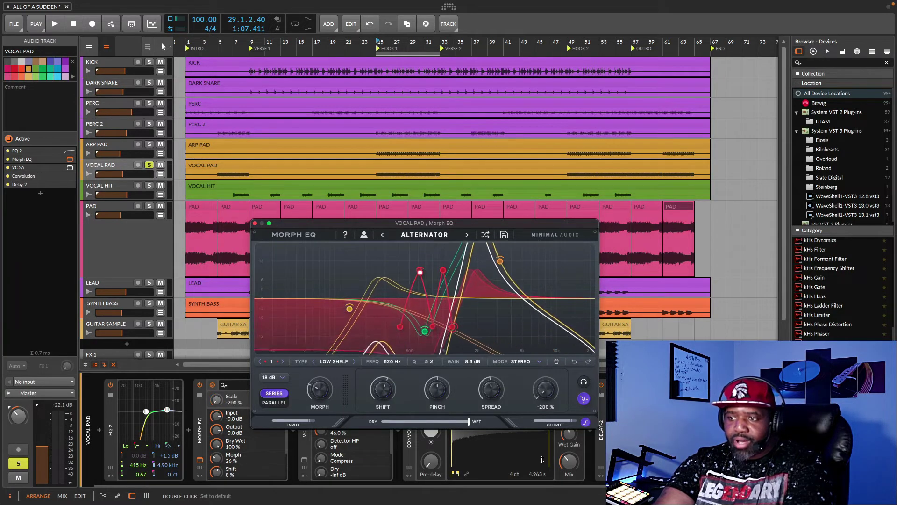
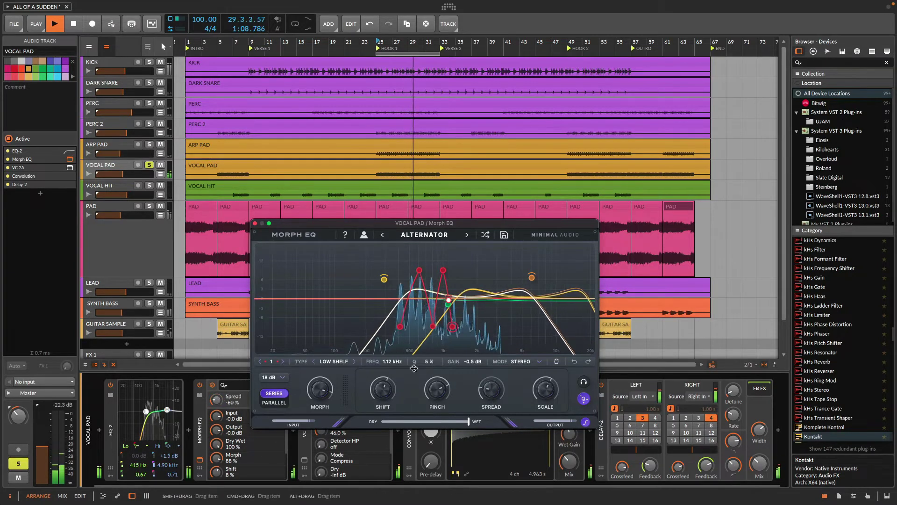
Audition the Alternator curve with Shift at -13 %, Morph at 59 % and Spread at 100 %.
drag(383, 393, 380, 426)
drag(324, 388, 324, 409)
drag(491, 398, 503, 280)
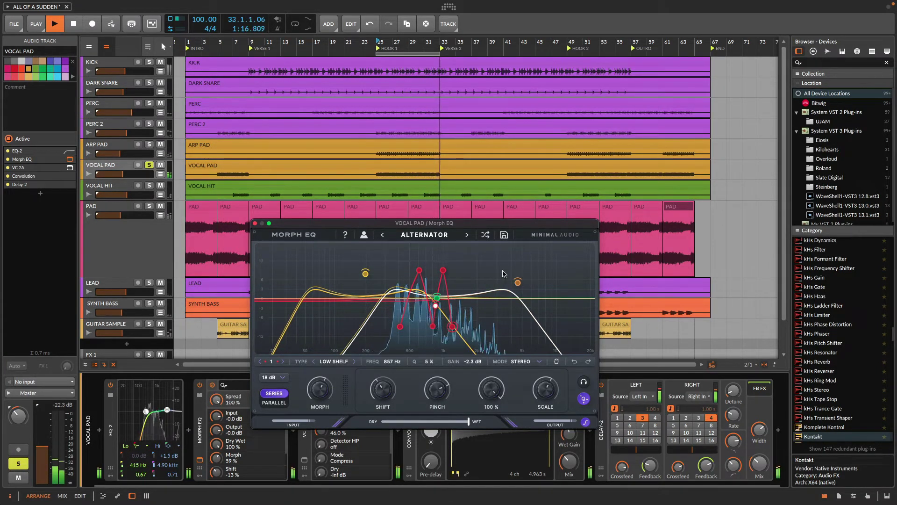
key(space)
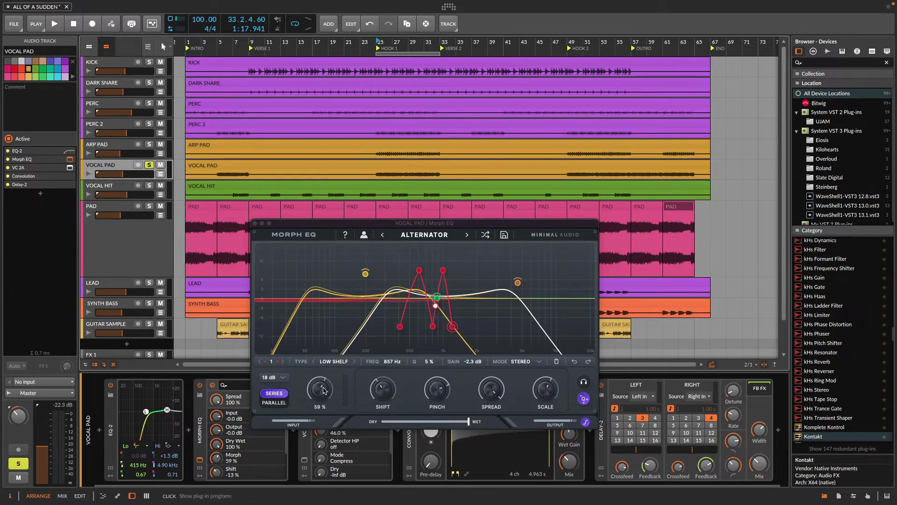
Set Morph to 49 % and Shift to -6 % during playback, and try different Pinch, Spread and Scale amounts.
drag(322, 390, 323, 398)
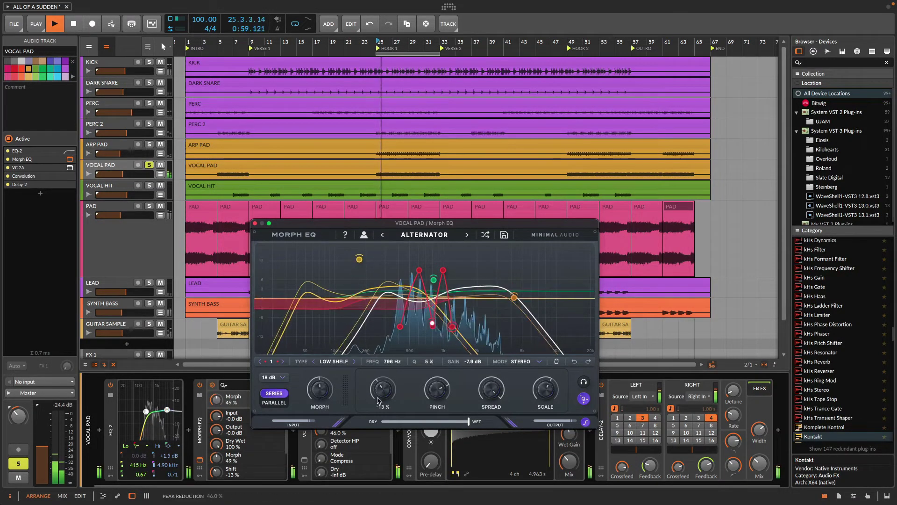
mouse_move(384, 393)
mouse_down()
mouse_move(378, 435)
mouse_move(382, 349)
mouse_move(384, 385)
mouse_up()
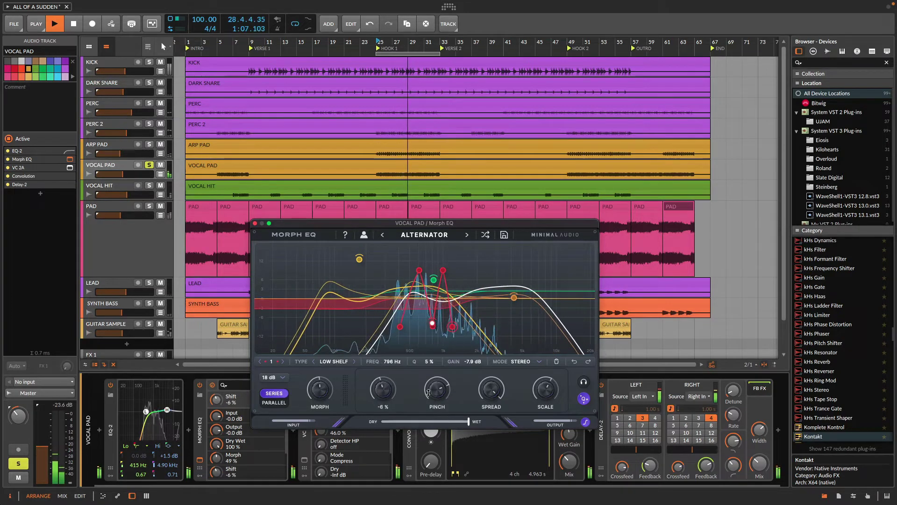
drag(442, 390, 448, 316)
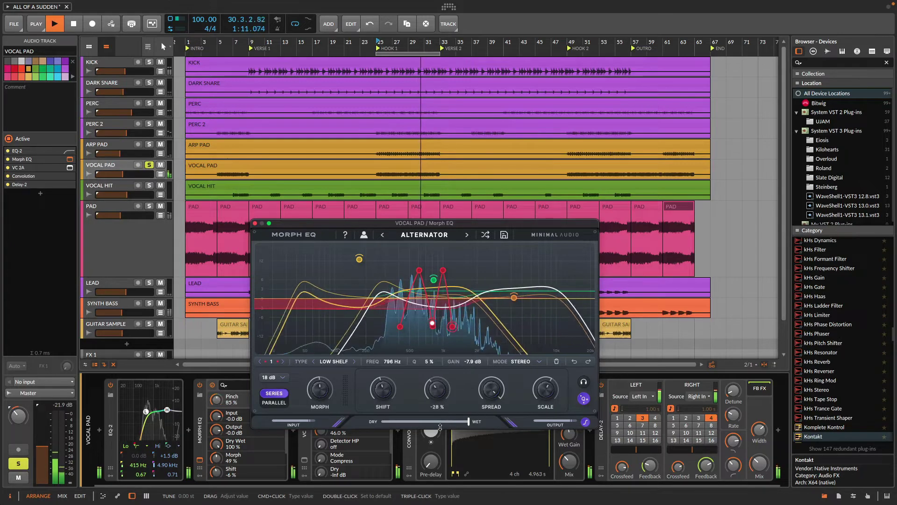
drag(491, 391, 493, 397)
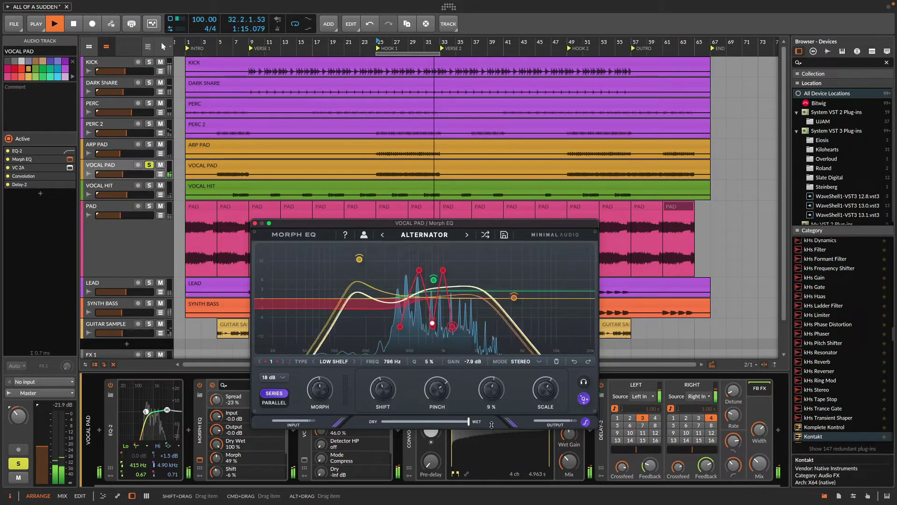
drag(546, 393, 539, 415)
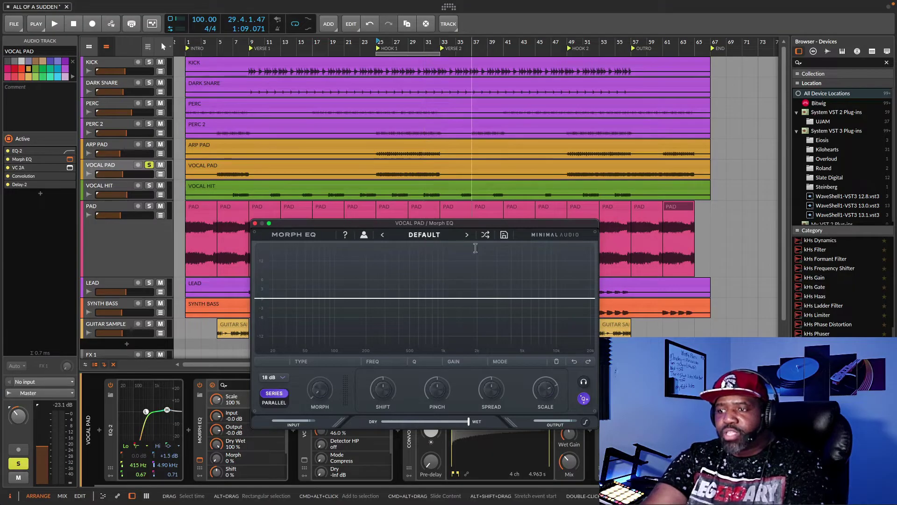
During playback, add a peak band at about 1.83 kHz and 1.1 dB with a second morph point at about 4.65 kHz and -11.0 dB.
key(space)
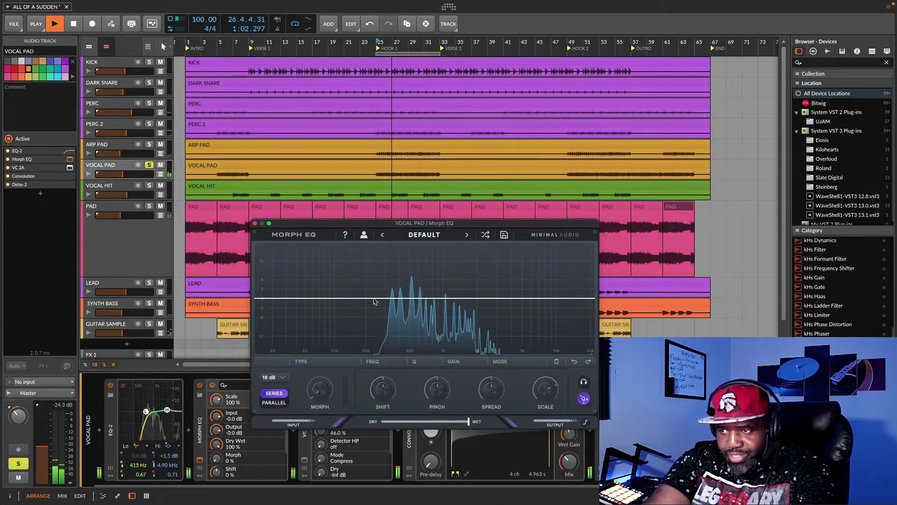
double_click(468, 295)
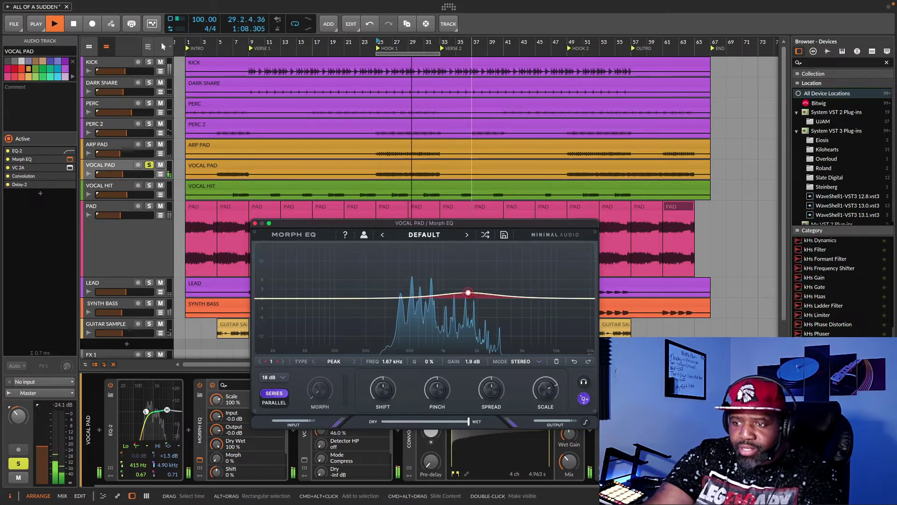
mouse_move(471, 289)
mouse_down()
mouse_move(454, 292)
mouse_move(465, 284)
mouse_move(461, 297)
mouse_move(435, 303)
mouse_move(466, 288)
mouse_move(473, 294)
mouse_up()
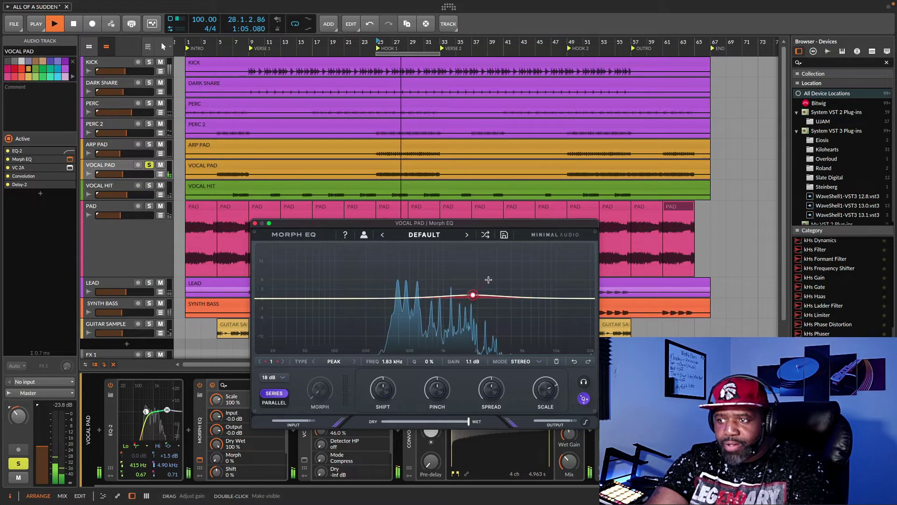
click(518, 332)
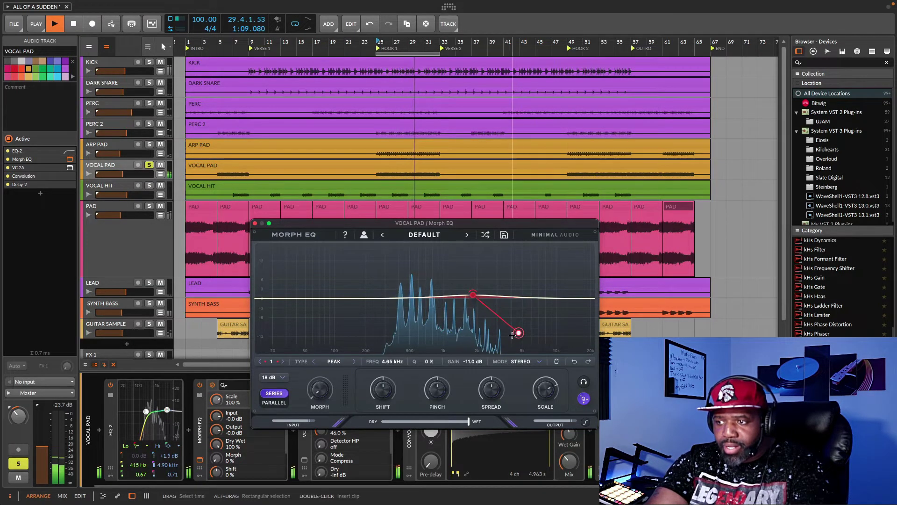
Extend the first peak band's morph path with further points, including about 1.09 kHz at 9.0 dB and 7.84 kHz at -8.9 dB.
click(408, 331)
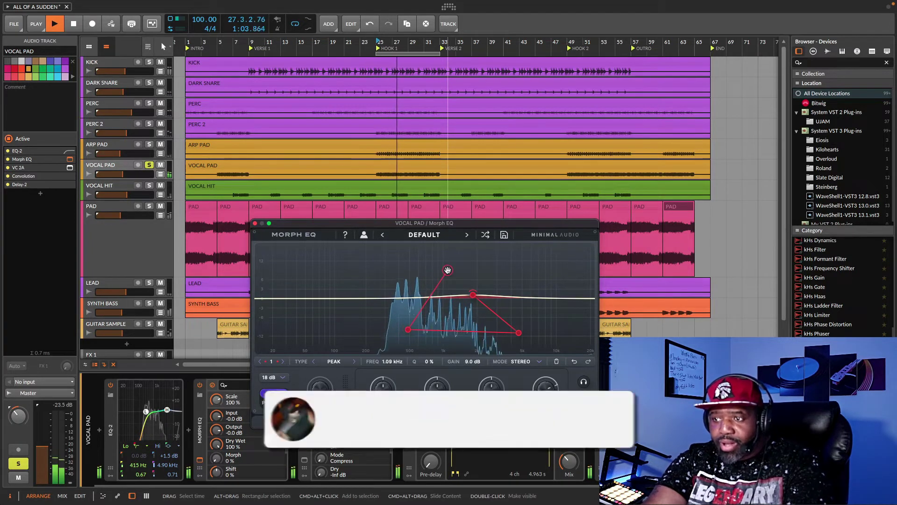
click(506, 269)
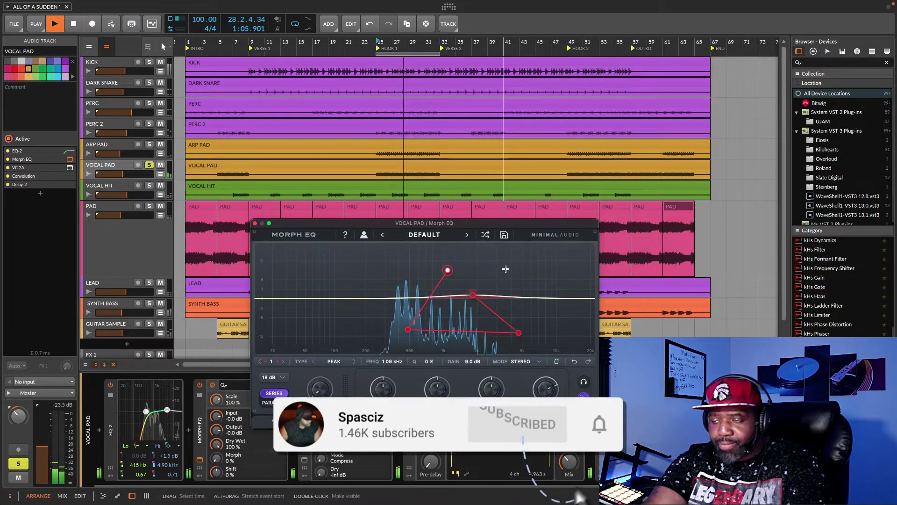
click(404, 287)
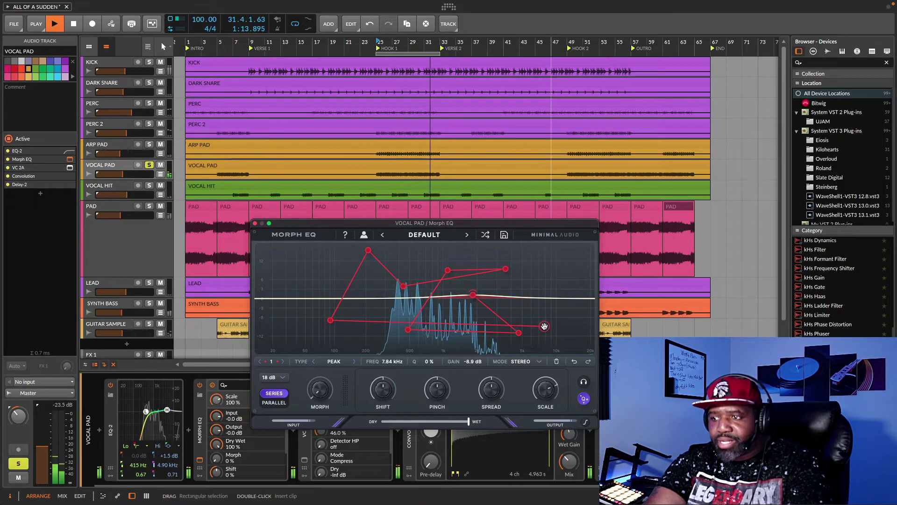
Add a low shelf band at about 70 Hz with a zigzag morph path through 197 Hz at 12.9 dB to 548 Hz at 8.7 dB.
click(320, 298)
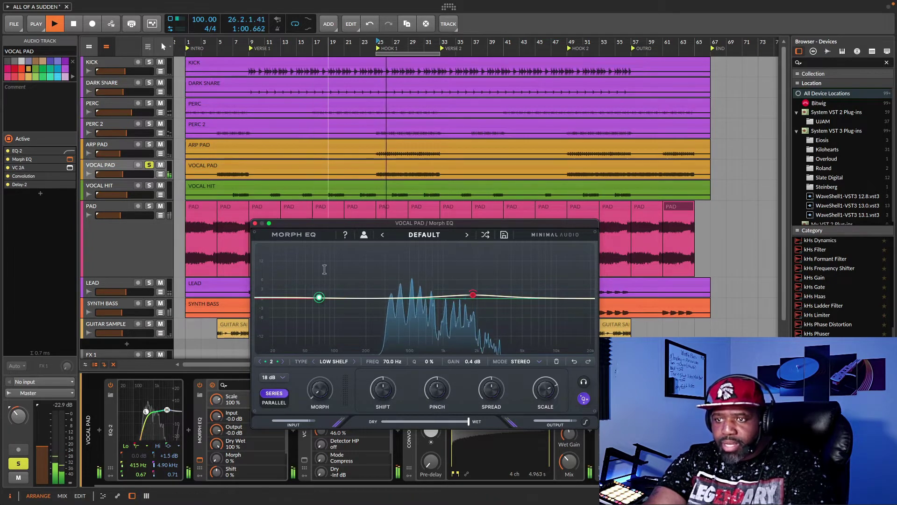
drag(319, 298, 322, 260)
drag(323, 312, 355, 331)
click(365, 258)
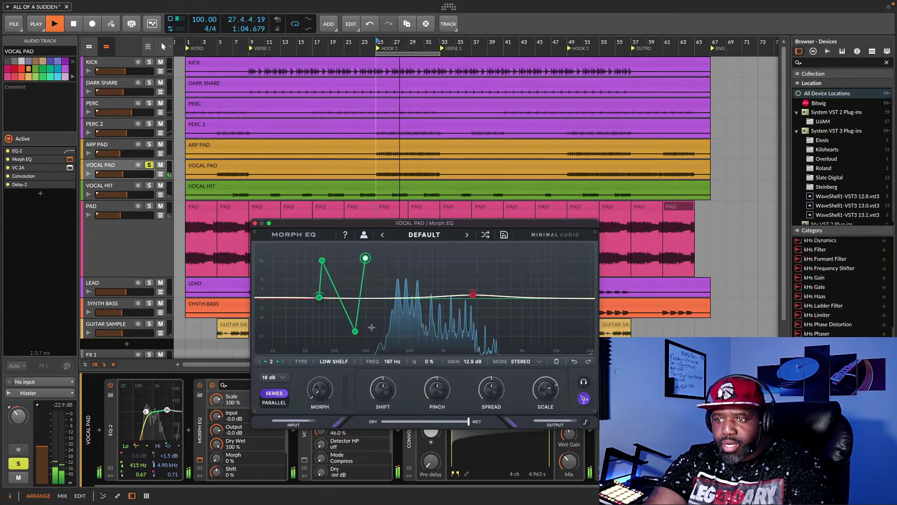
click(375, 336)
click(421, 337)
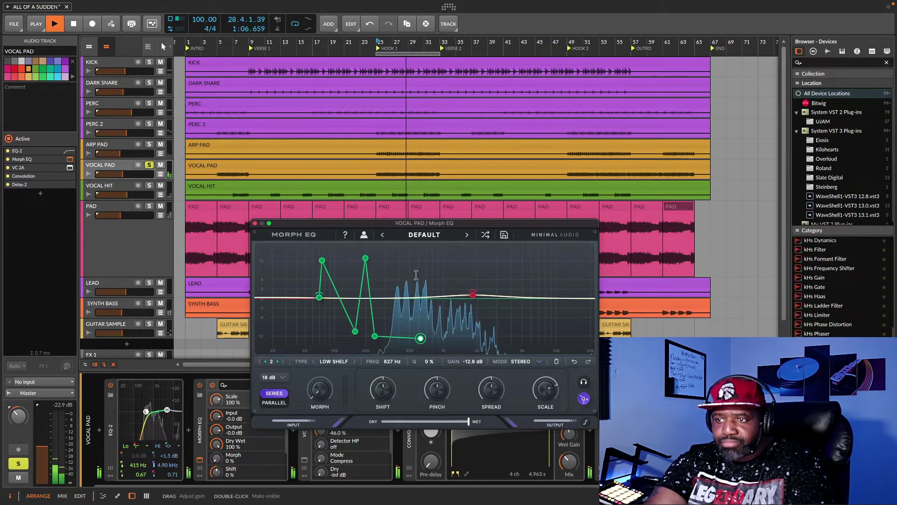
click(414, 271)
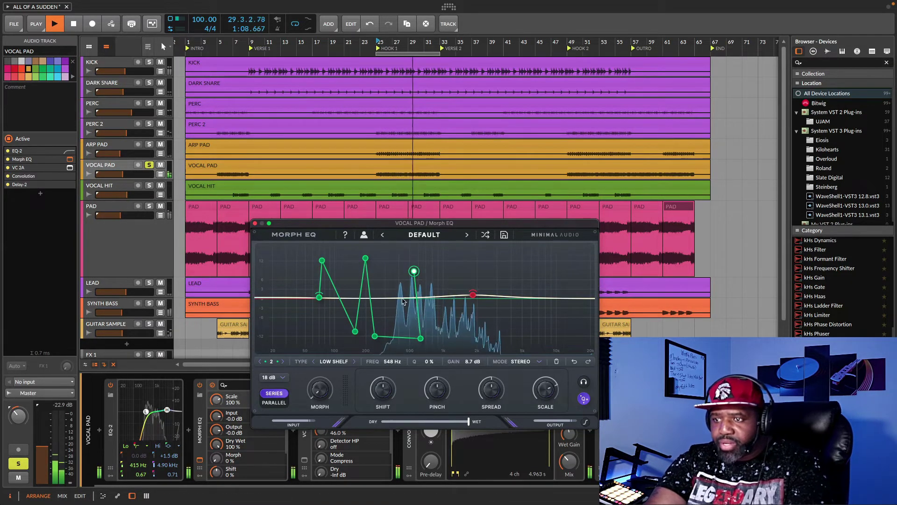
Add a peak band with morph points at about 379 Hz/15.8 dB, 302 Hz/15.0 dB and 288 Hz/-10.4 dB, and stop playback.
double_click(399, 296)
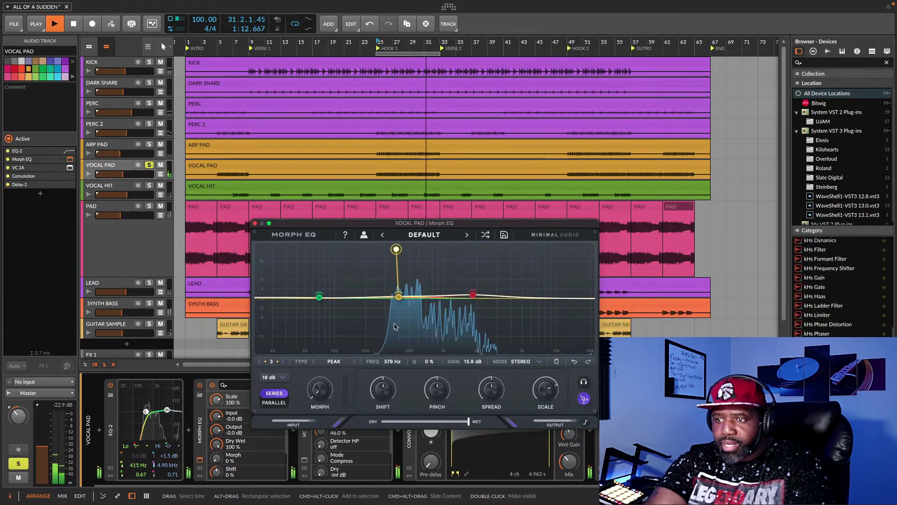
drag(394, 327, 395, 335)
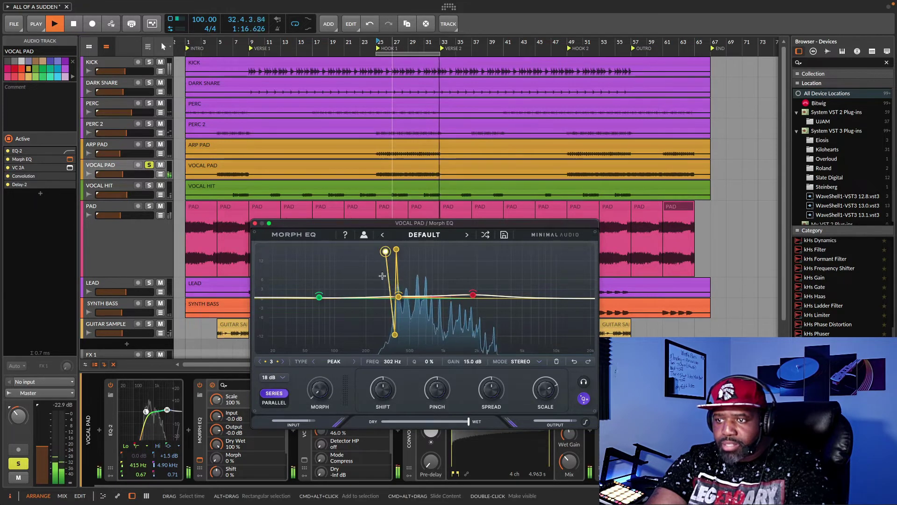
drag(385, 252, 382, 331)
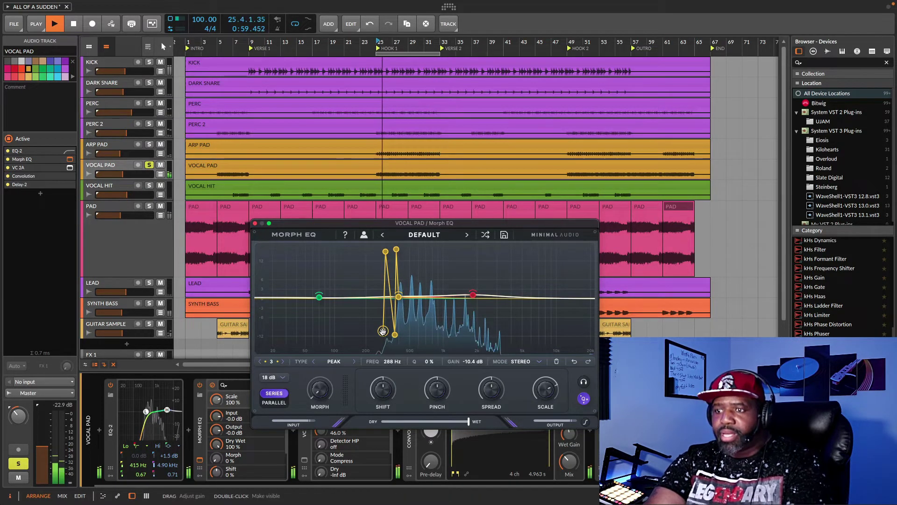
key(space)
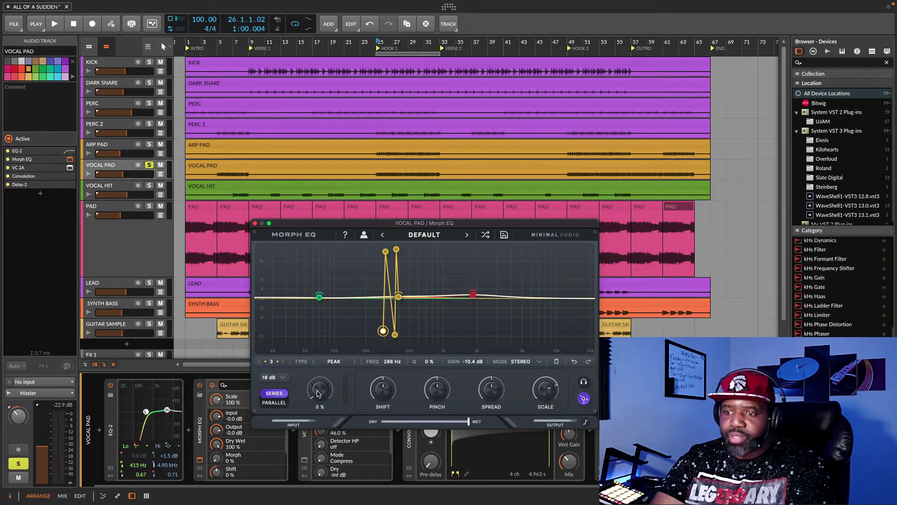
Play the hook while sweeping Morph through the custom paths, ending at 92 %, with Shift at 10 %.
key(space)
drag(317, 393, 335, 315)
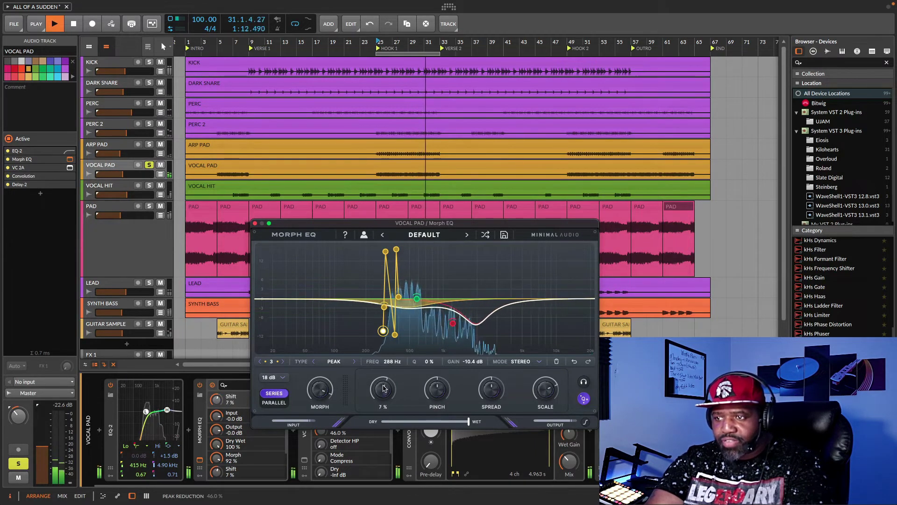
drag(382, 397, 381, 393)
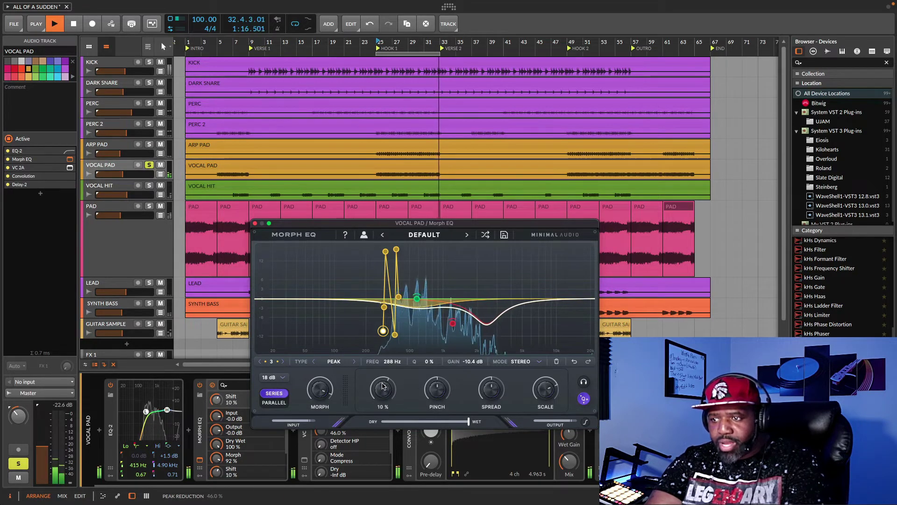
drag(320, 391, 322, 421)
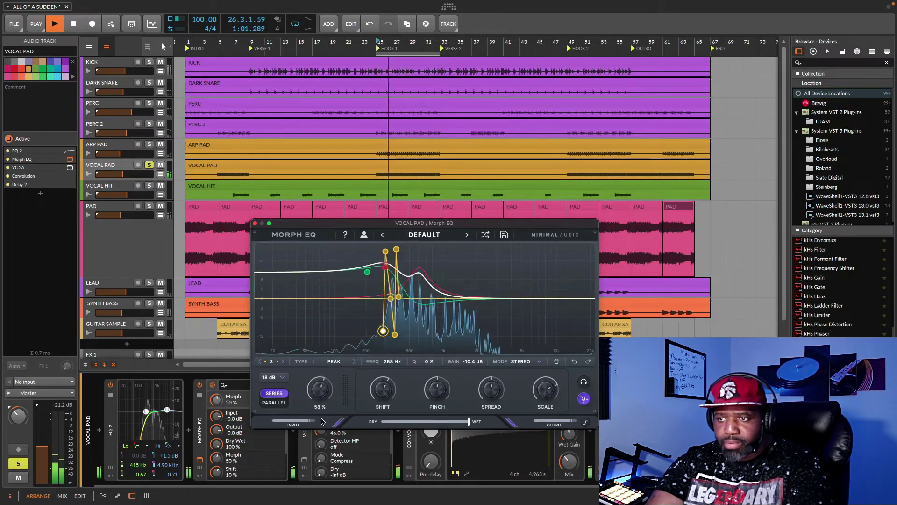
drag(325, 398, 326, 392)
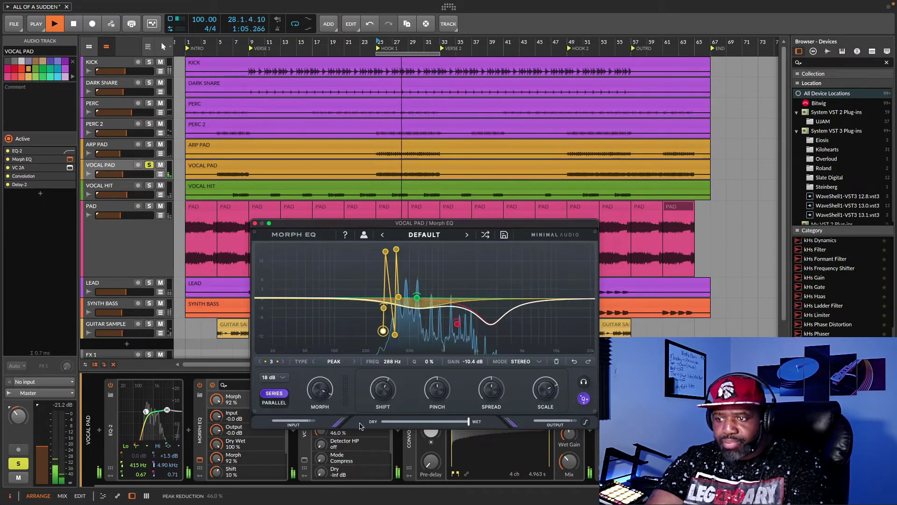
Audition Pinch at 100 % and 90 %, raise Spread to about 21 %, and sweep Morph to 89 %.
drag(437, 390, 437, 362)
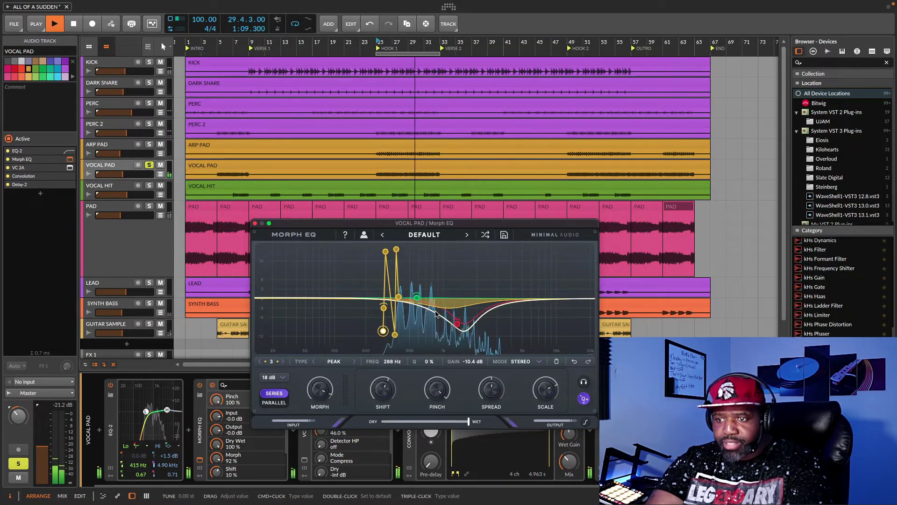
mouse_move(319, 398)
mouse_down()
mouse_move(316, 425)
mouse_move(320, 389)
mouse_up()
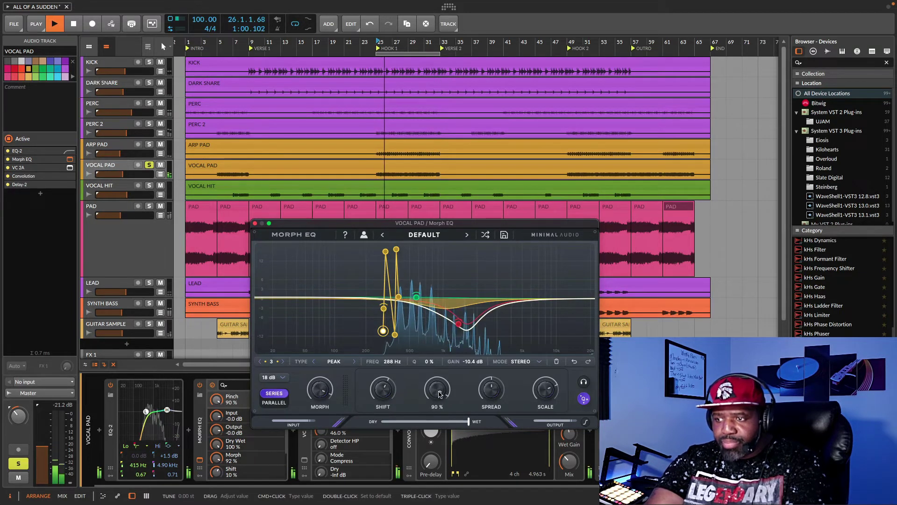
click(492, 387)
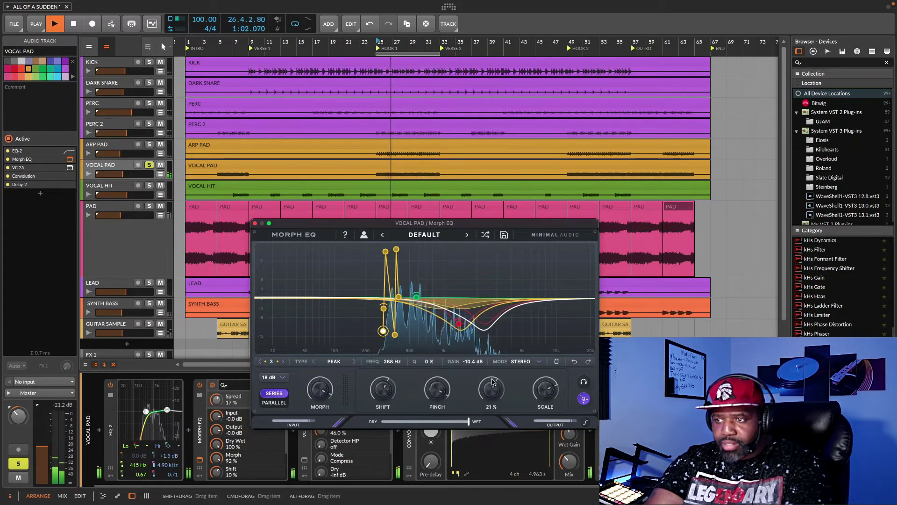
mouse_move(319, 391)
mouse_down()
mouse_move(315, 419)
mouse_move(316, 395)
mouse_up()
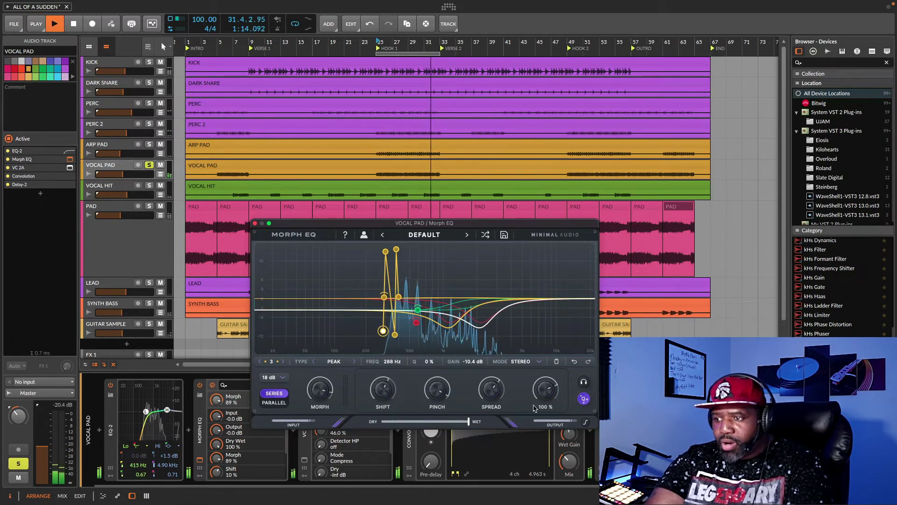
Reduce Scale to 49 %, sweep Morph down and settle at 34 %, and stop playback.
drag(548, 394, 544, 404)
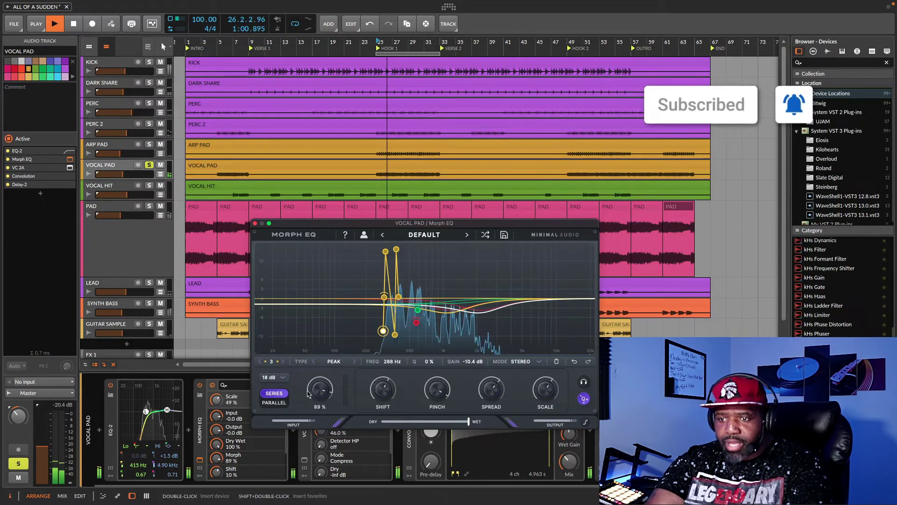
drag(321, 394, 305, 436)
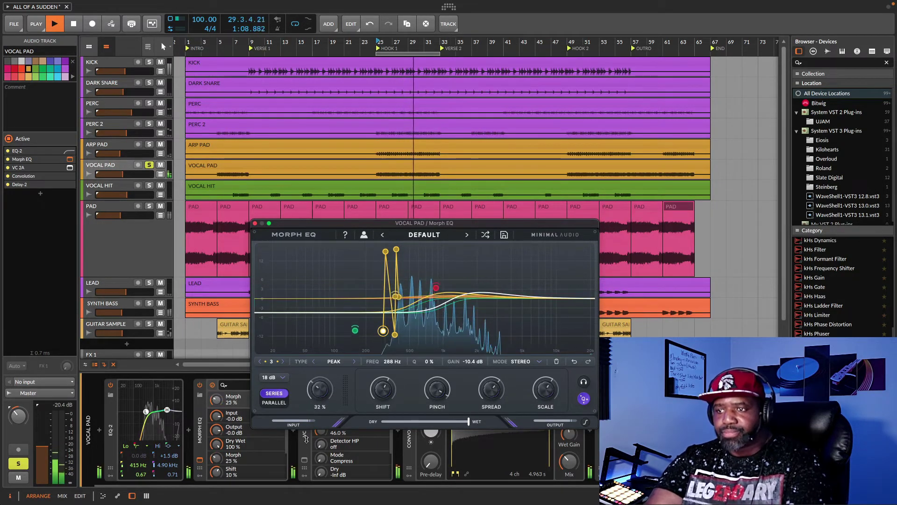
key(space)
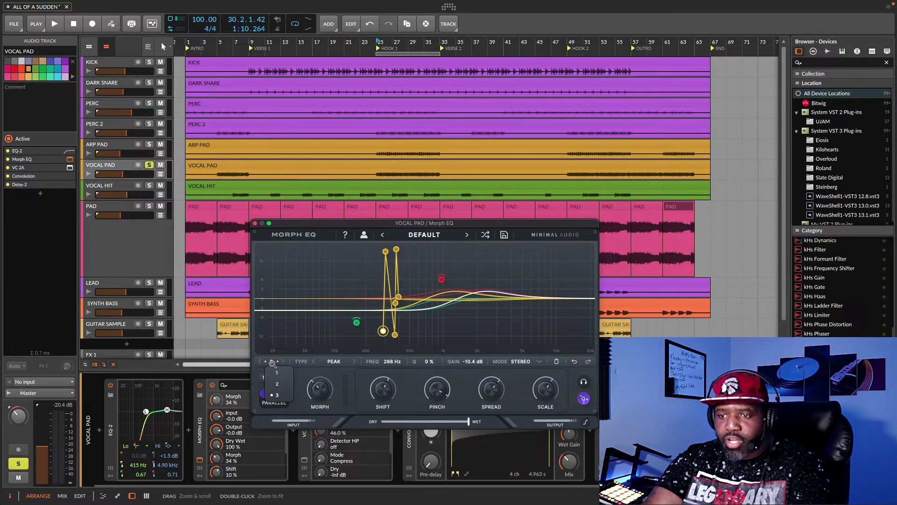
Add a low shelf band at about 63 Hz and -0.1 dB, view its band and filter type choices, and set Q to -1 %.
click(303, 318)
drag(303, 318, 315, 298)
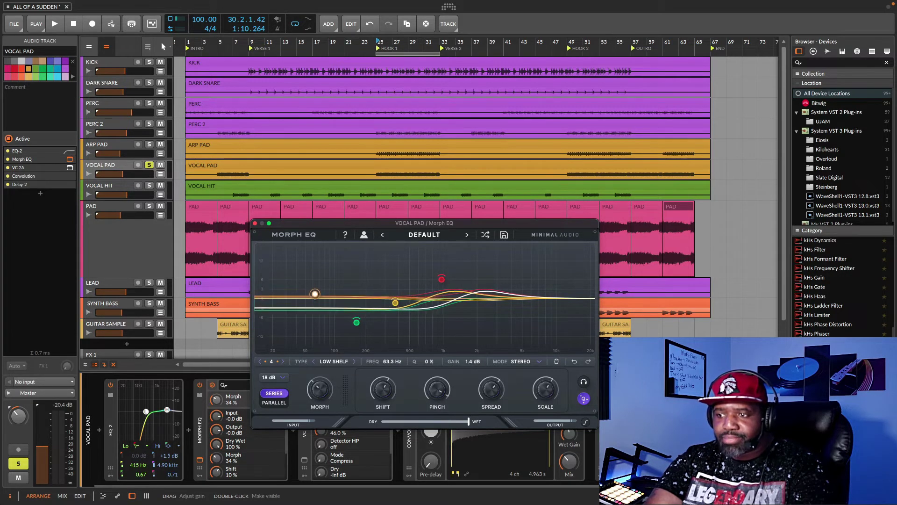
click(271, 361)
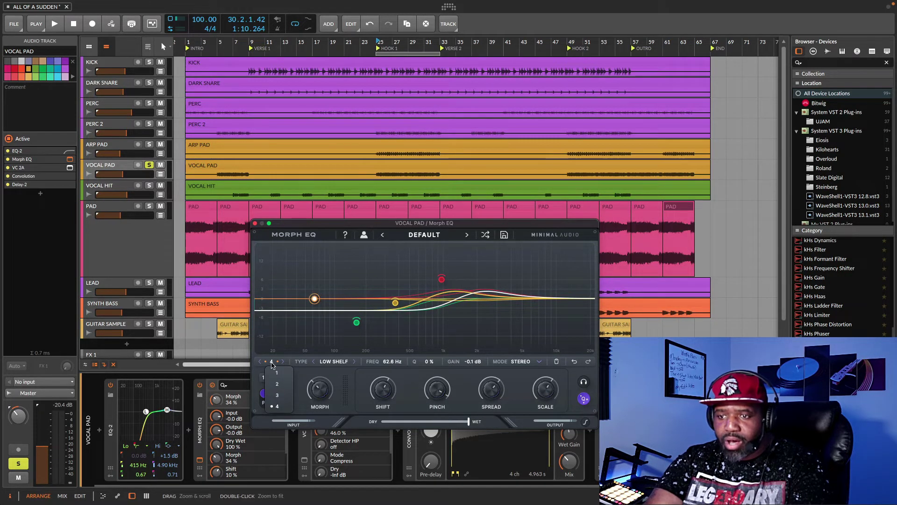
click(328, 363)
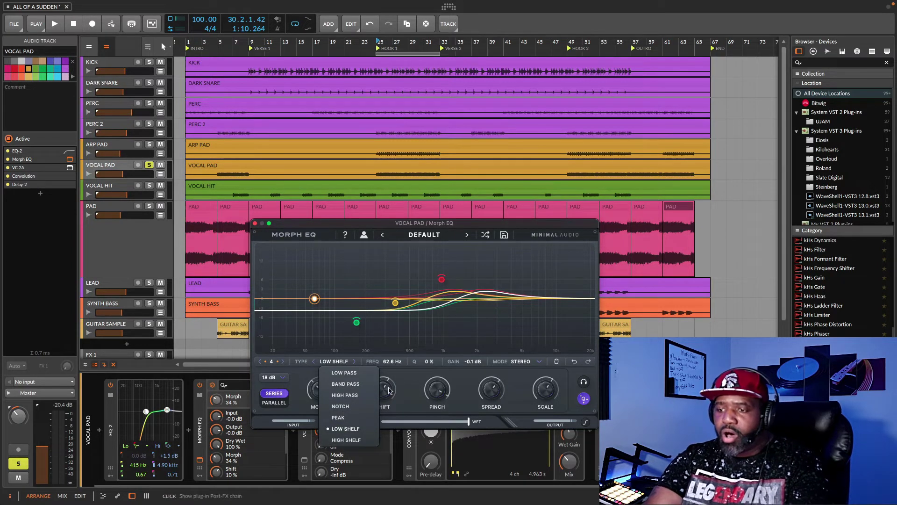
click(379, 361)
double_click(380, 361)
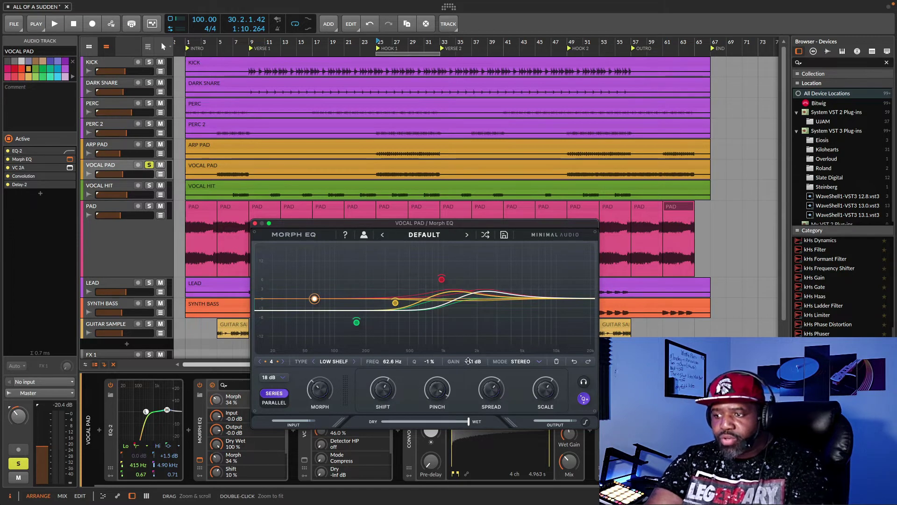
View the low shelf band's channel modes, keep Stereo, and delete the band.
click(538, 363)
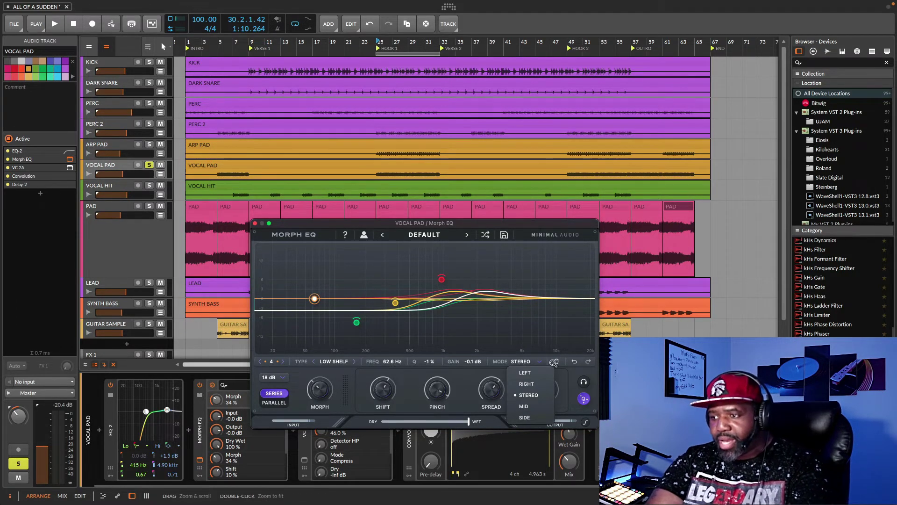
click(529, 395)
click(557, 363)
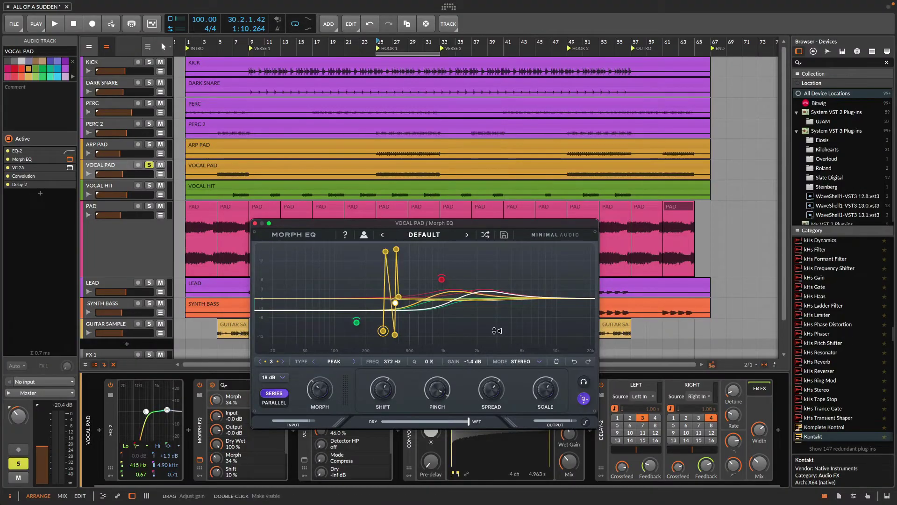
Open the dialog for saving the current EQ settings as a preset, and cancel it.
key(super+s)
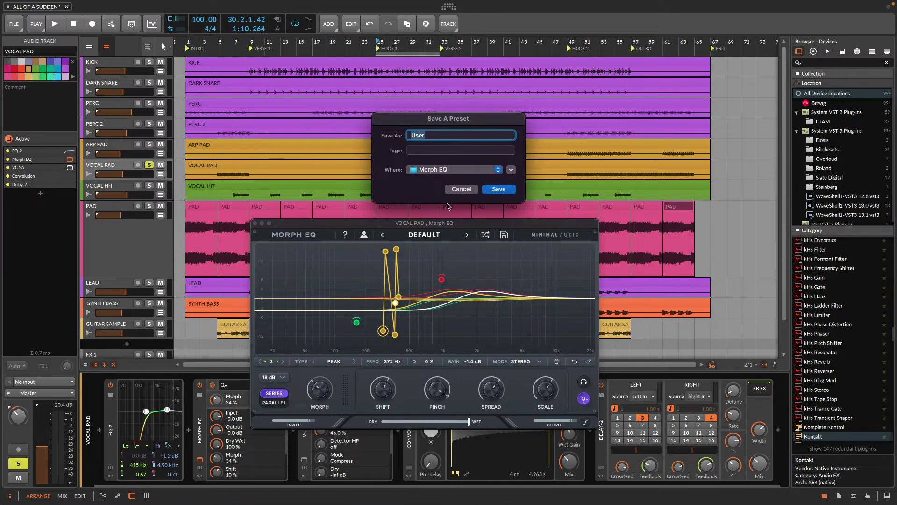
click(458, 190)
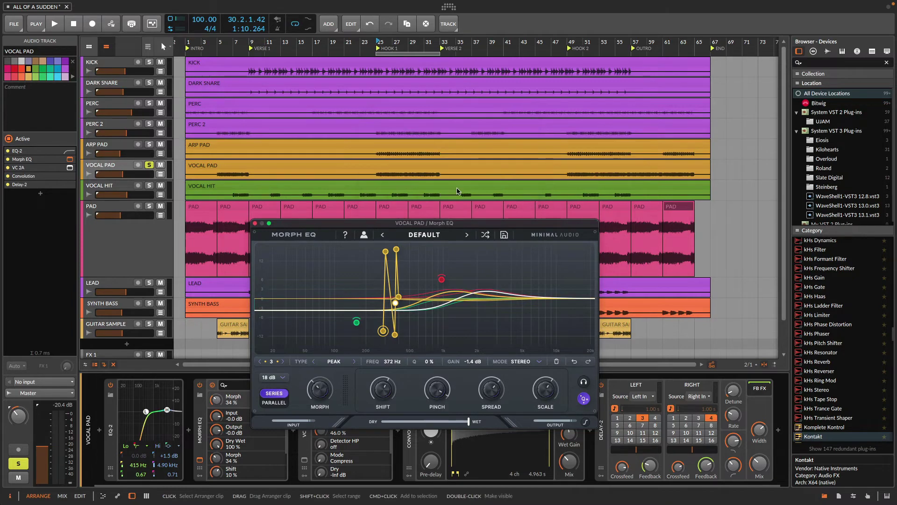